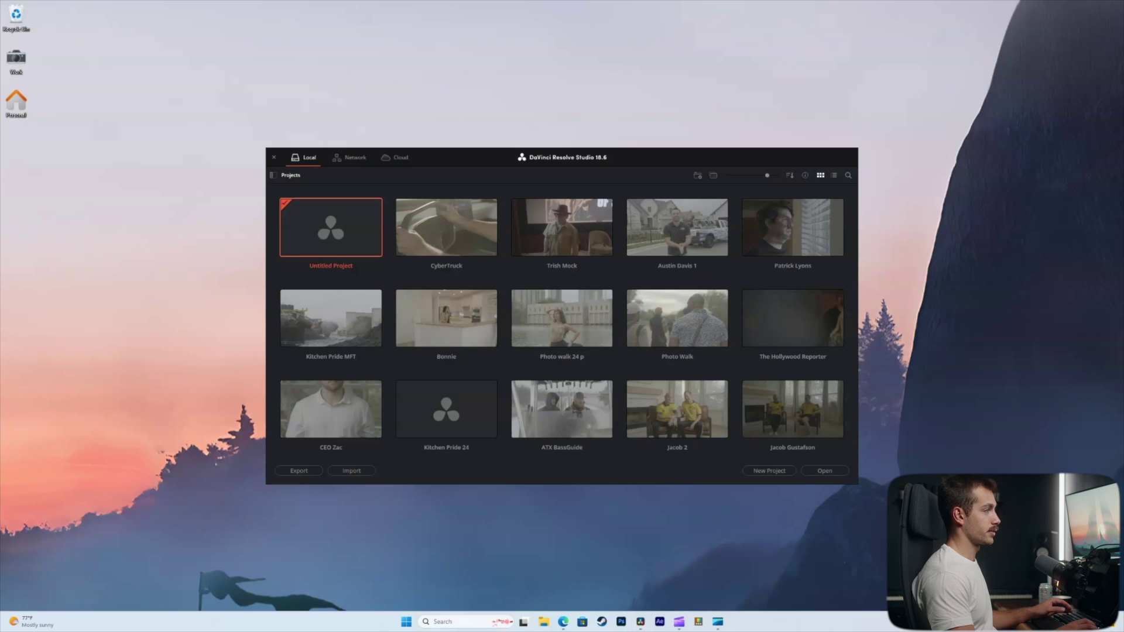
# Open the CyberTruck project and create a new timeline named 'Render Test' on the Edit page
pyautogui.doubleClick(446, 228)
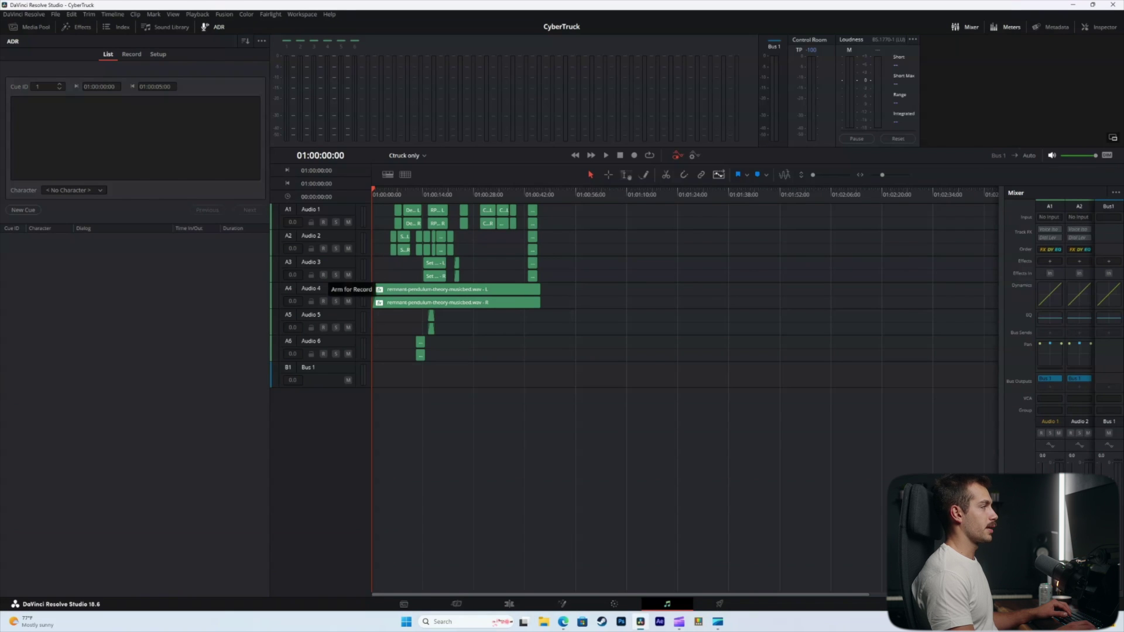
pyautogui.hotkey('shift', '4')
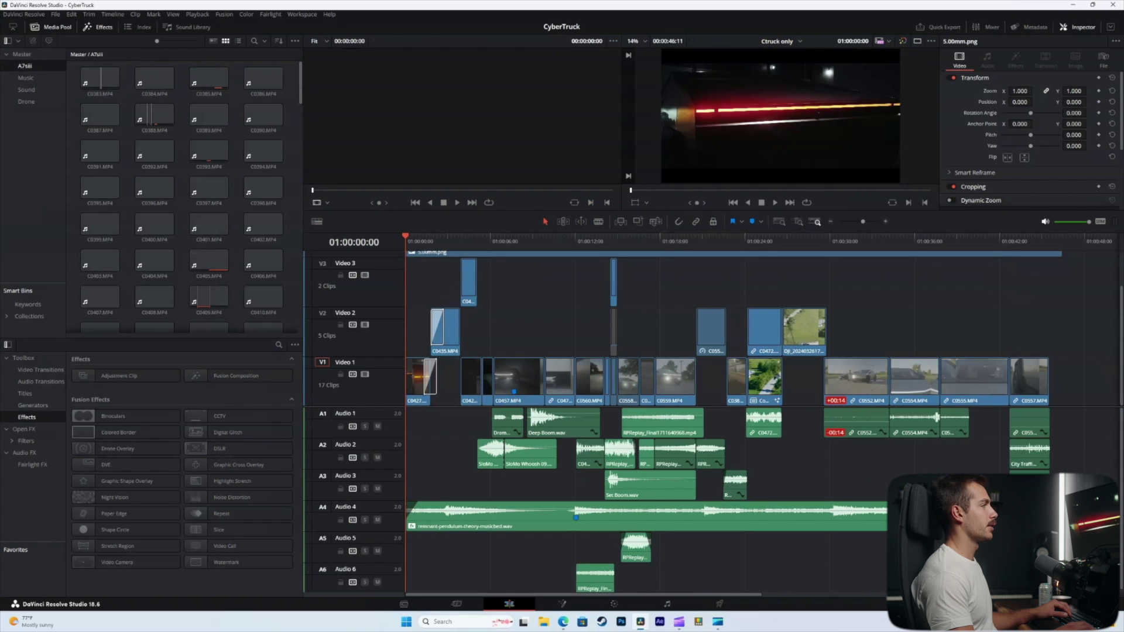
pyautogui.scroll(-10, 184, 199)
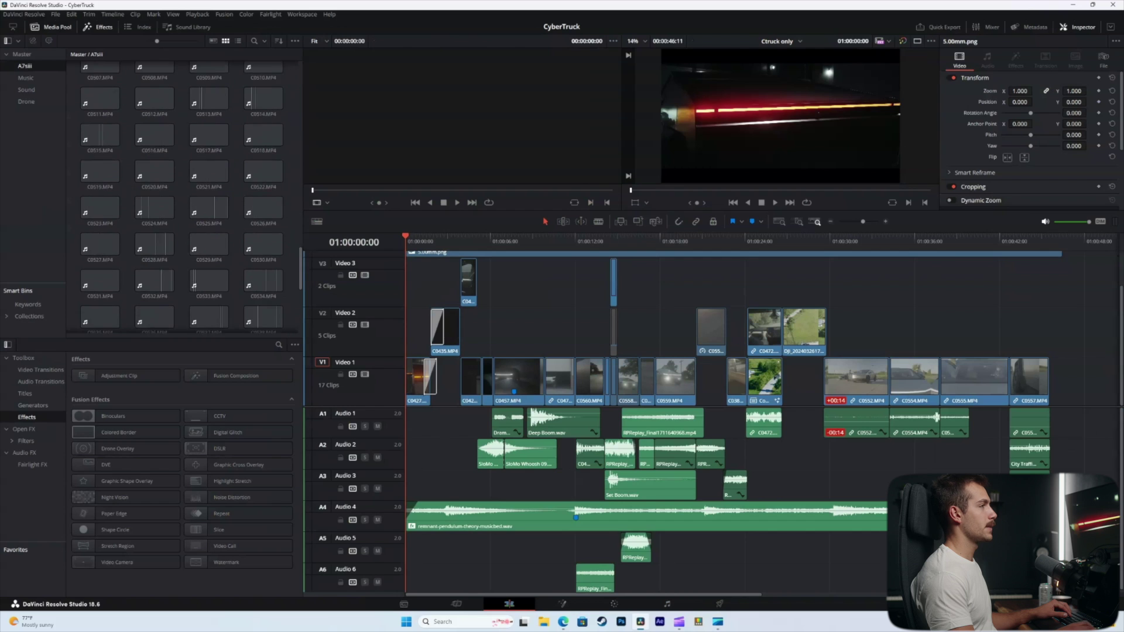
pyautogui.rightClick(265, 316)
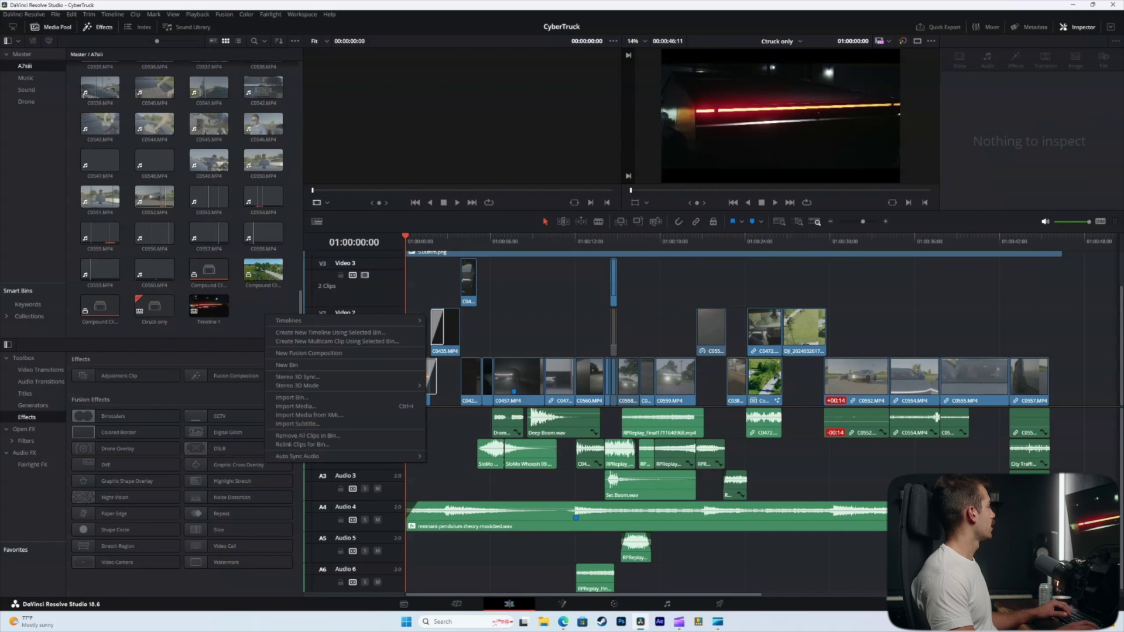
pyautogui.moveTo(409, 321)
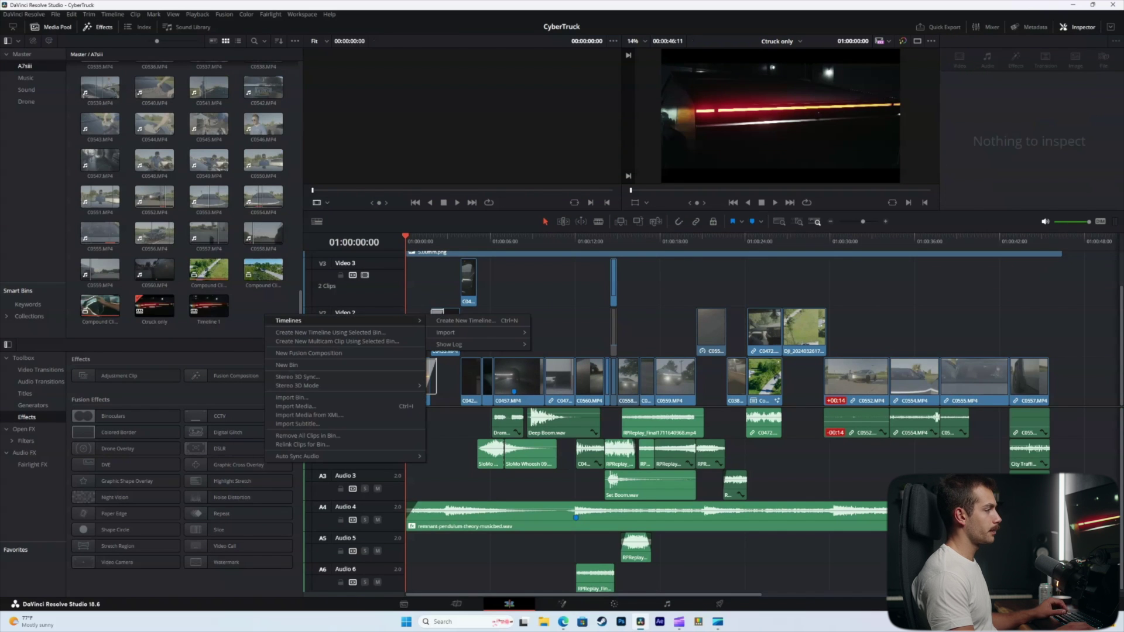
pyautogui.click(462, 321)
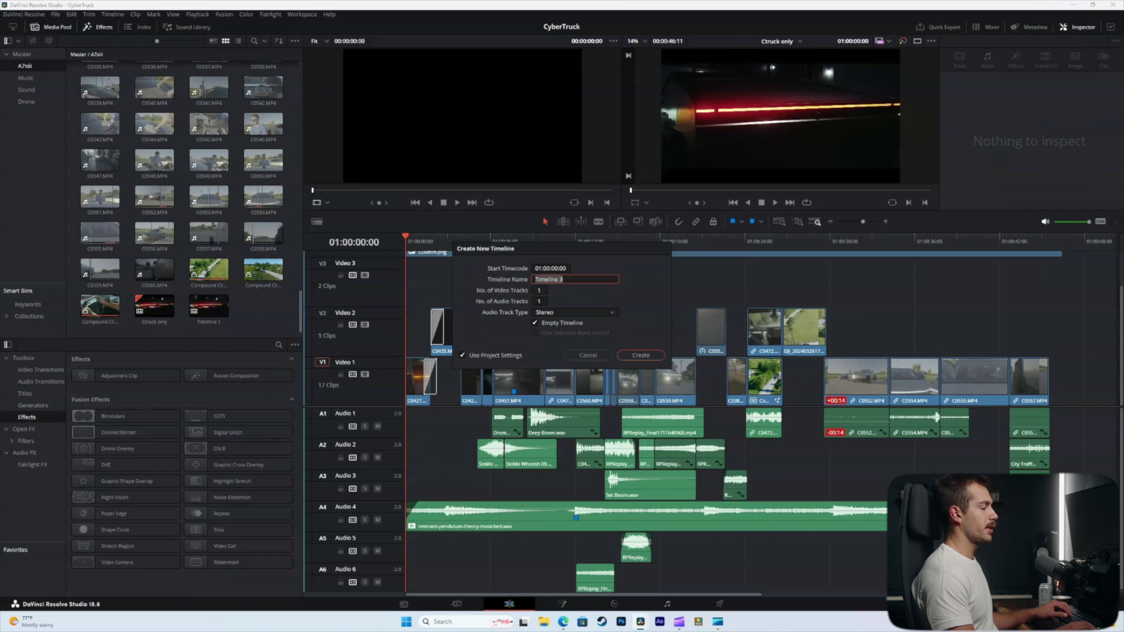
pyautogui.write('Render')
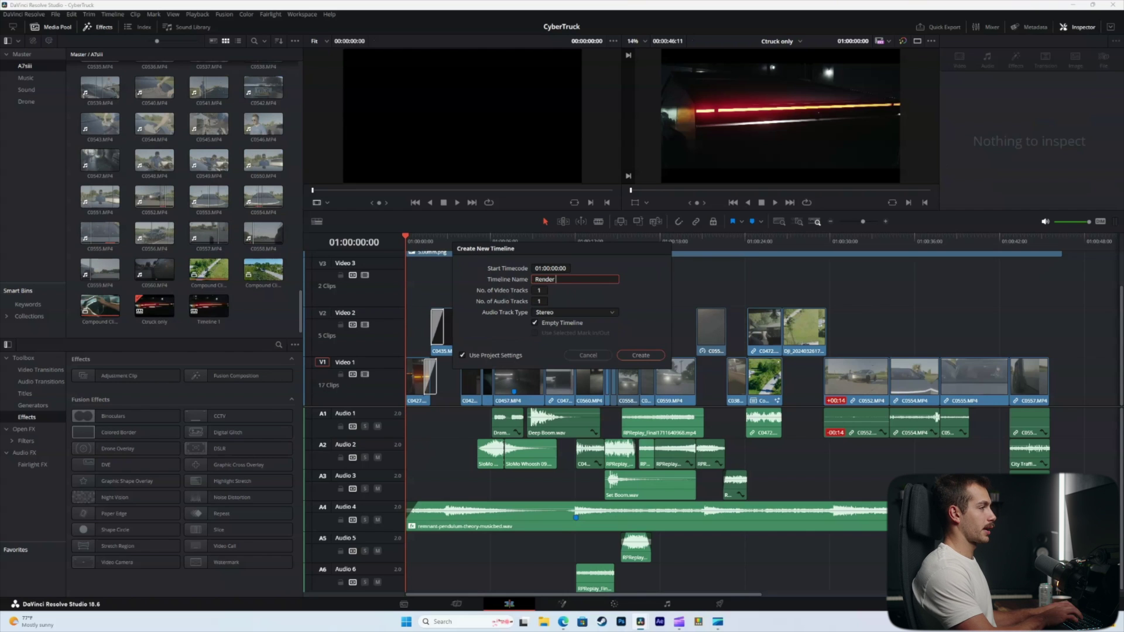
pyautogui.write(' Test')
pyautogui.press('Return')
# Append clip C0560.MP4 to the timeline, zoom to fit, and play it through
pyautogui.click(154, 269)
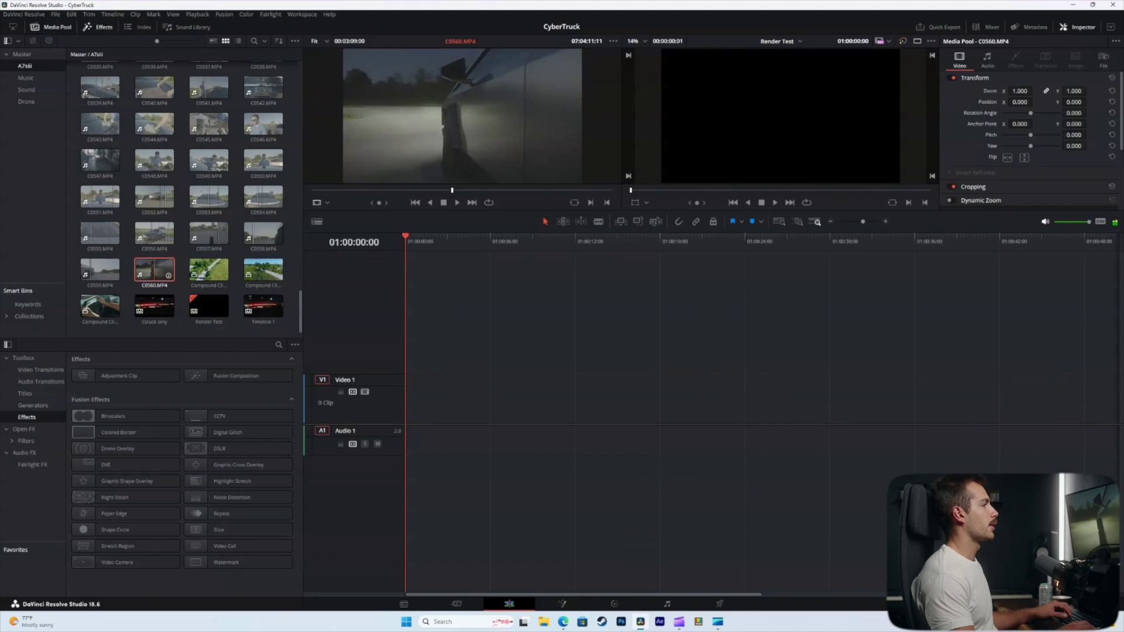
pyautogui.press('F9')
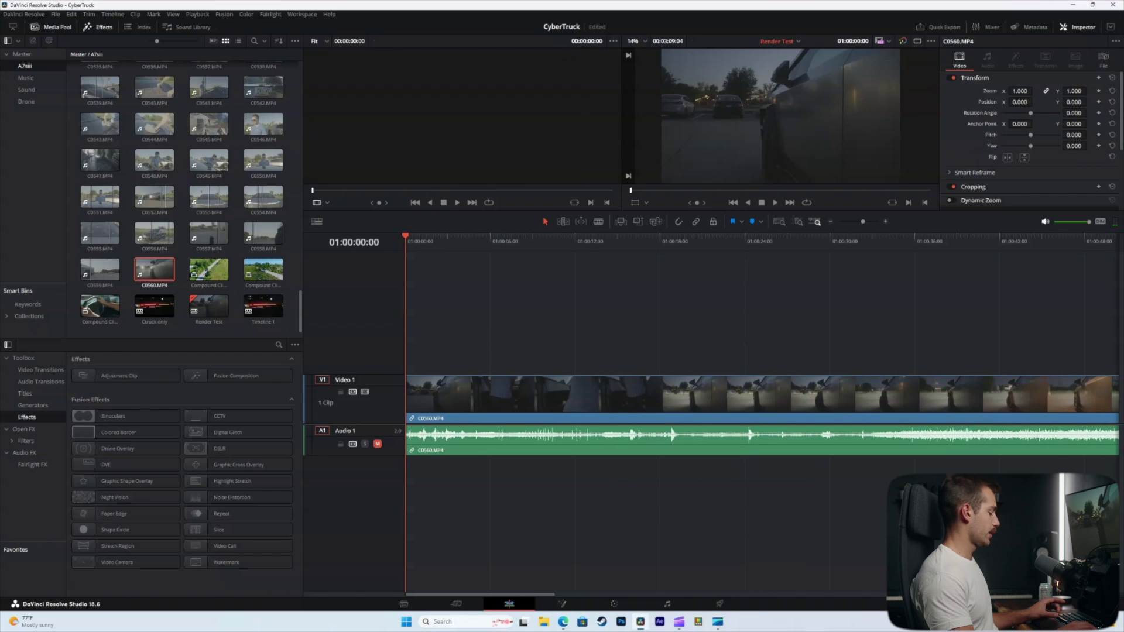
pyautogui.hotkey('shift', 'z')
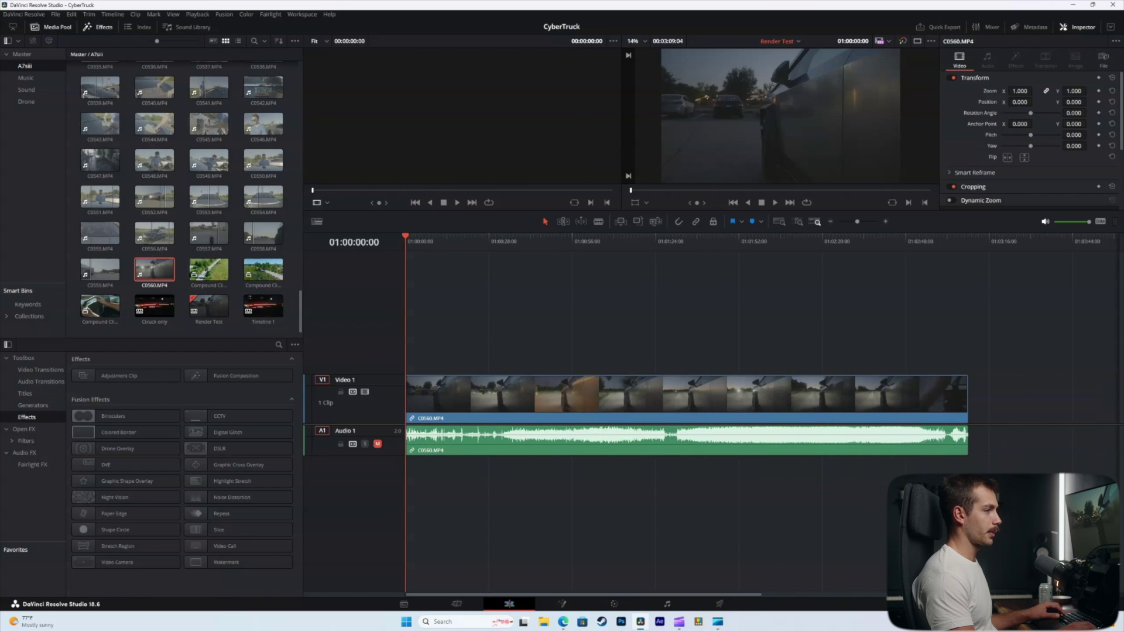
pyautogui.press('l')
pyautogui.press('l')
pyautogui.press('l')
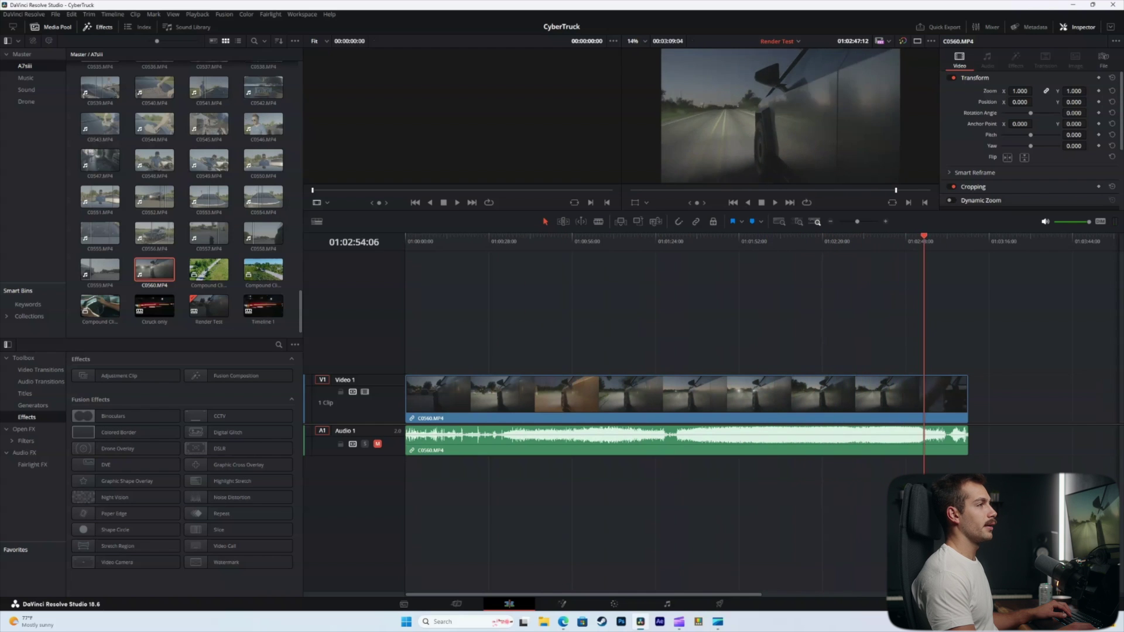
pyautogui.click(606, 240)
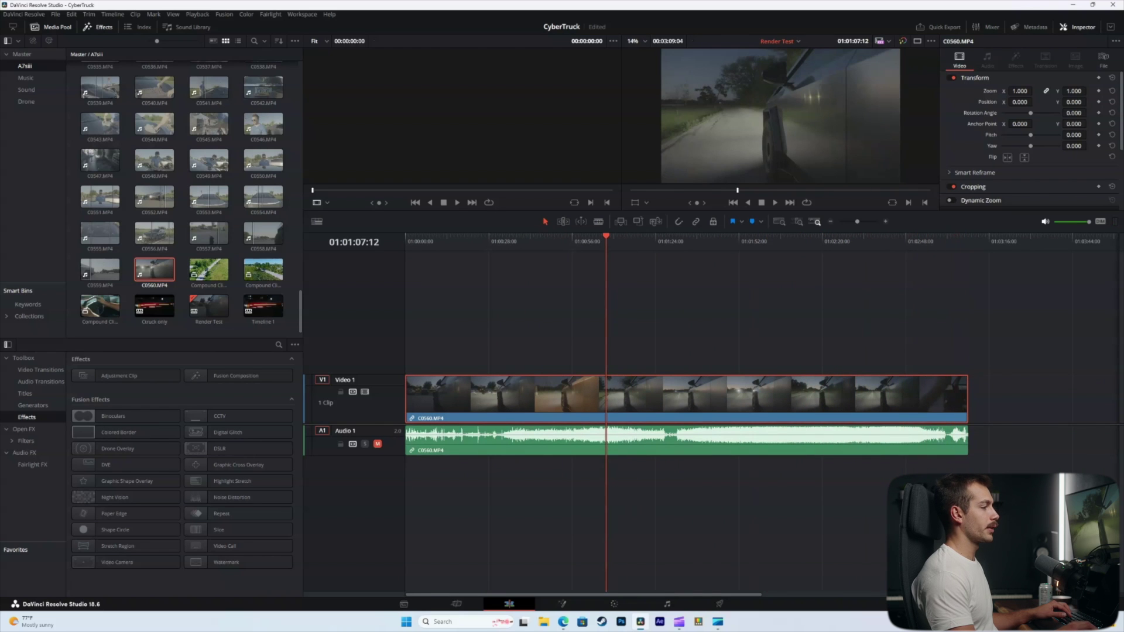
pyautogui.hotkey('shift', '6')
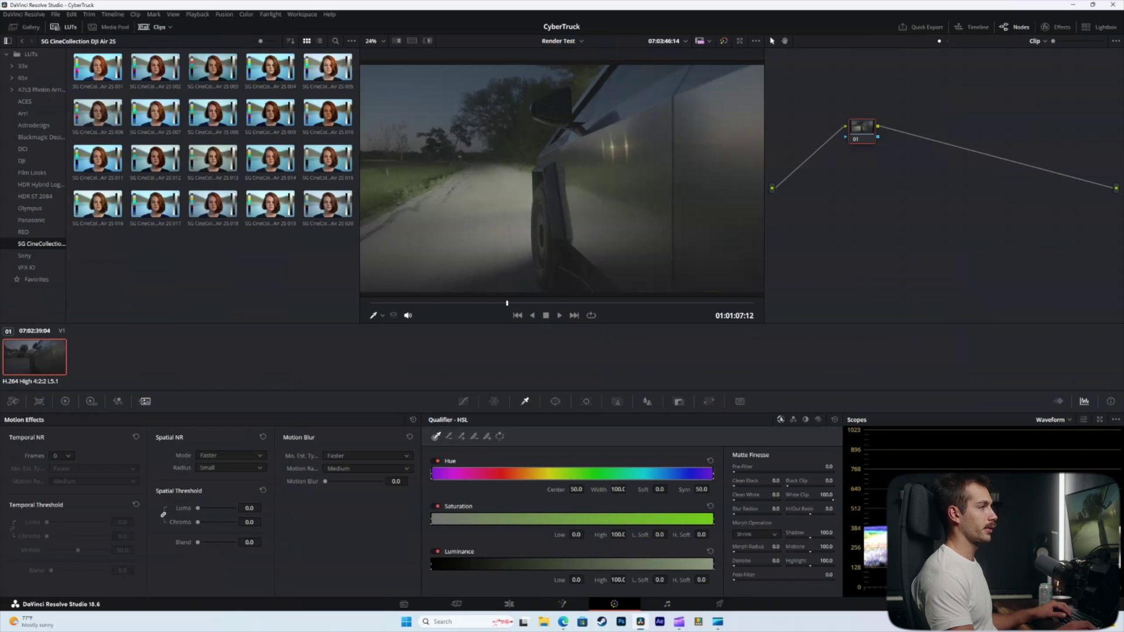
# Label grading node 01 as 'LUT'
pyautogui.rightClick(864, 130)
pyautogui.click(896, 279)
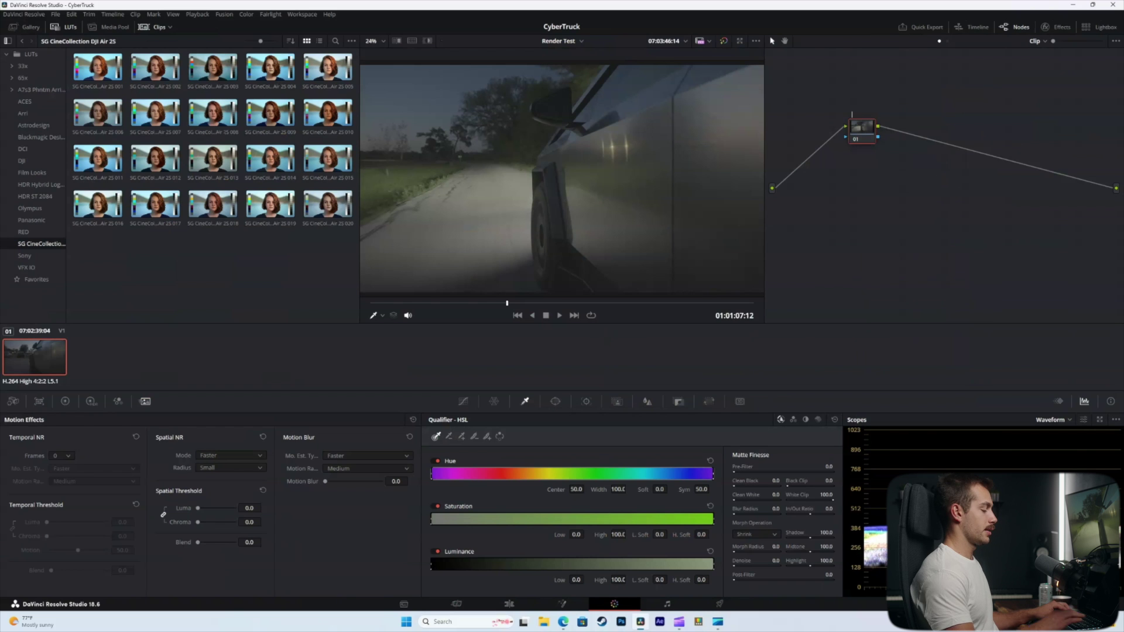
pyautogui.write('LUT')
pyautogui.press('Return')
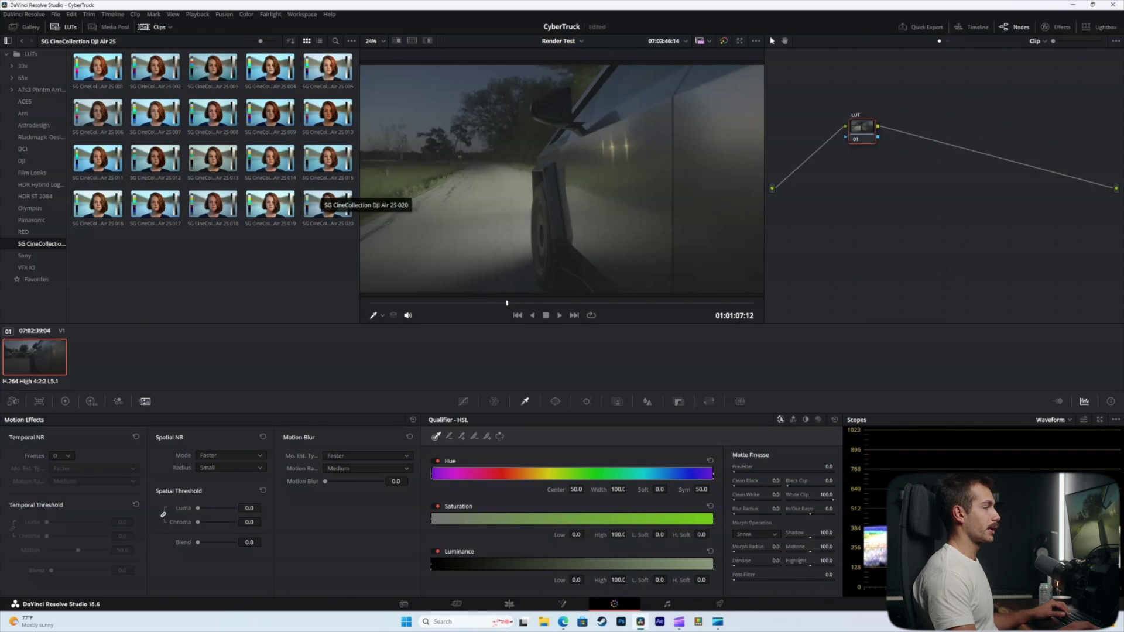
# Apply the Neutral A7s3_65x LUT from A7s3 Phntm Arri > 65x > SLog3 to the node
pyautogui.click(41, 90)
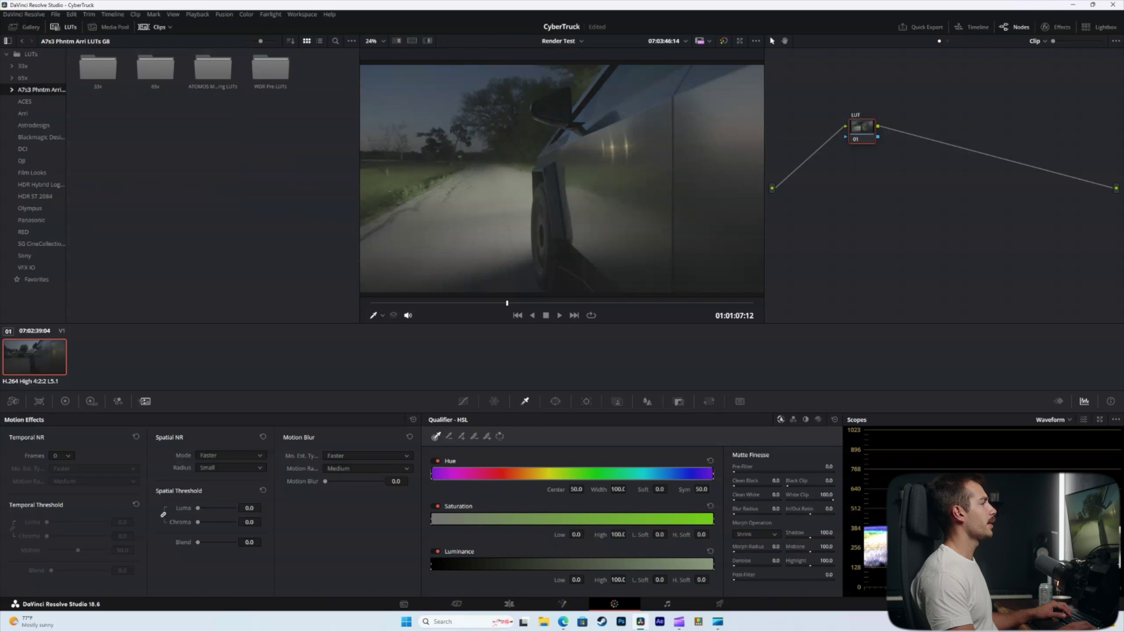
pyautogui.doubleClick(156, 67)
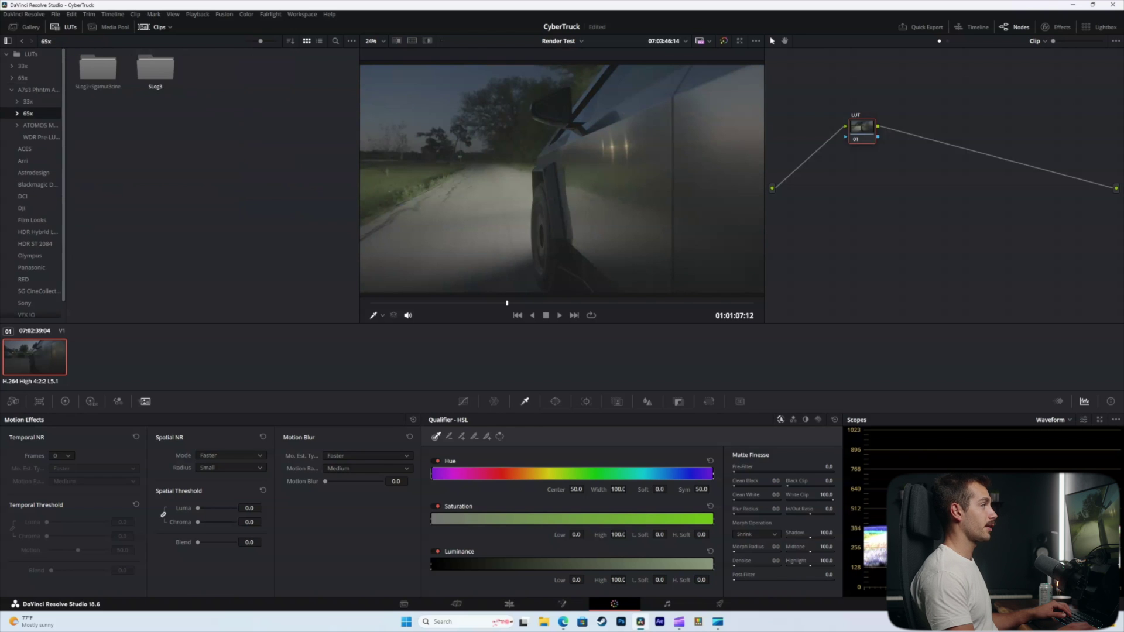
pyautogui.doubleClick(156, 68)
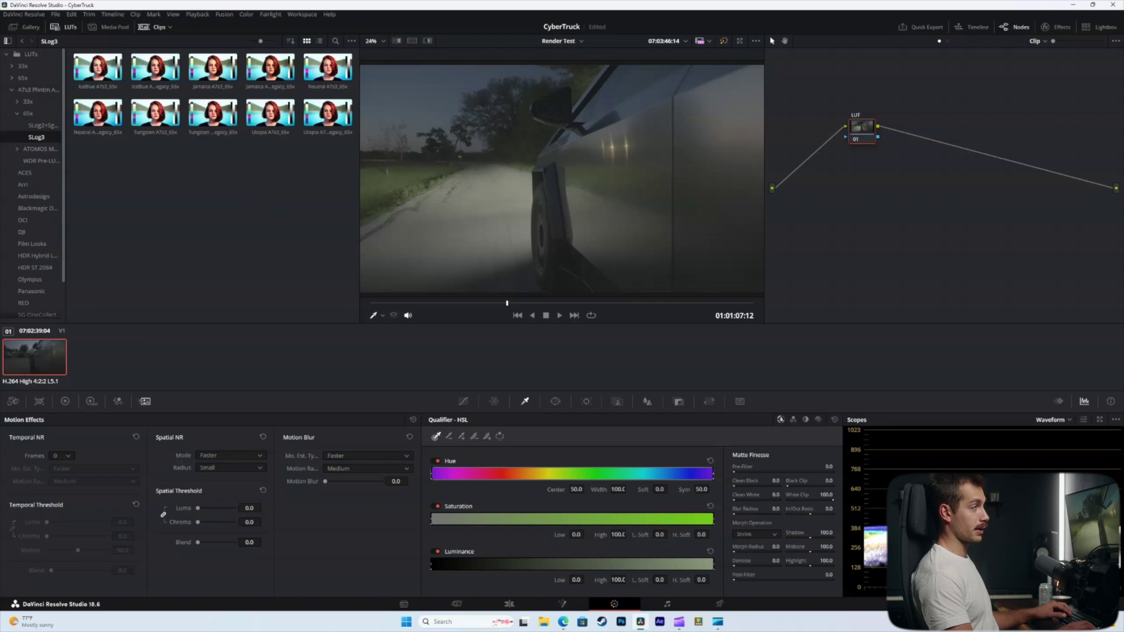
pyautogui.doubleClick(328, 67)
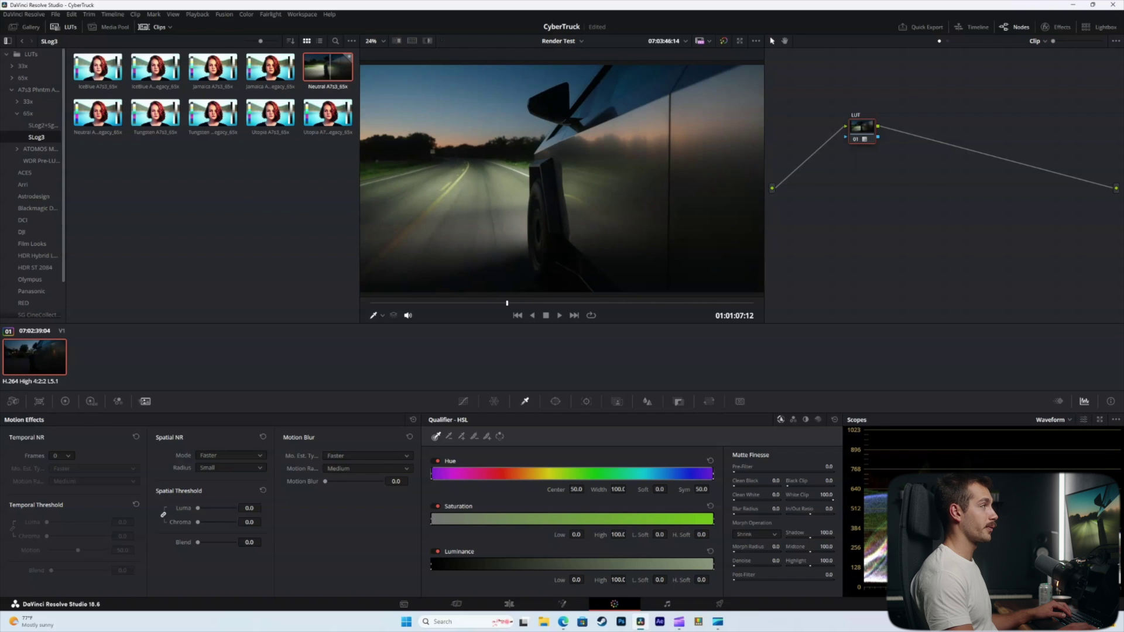
pyautogui.hotkey('shift', '4')
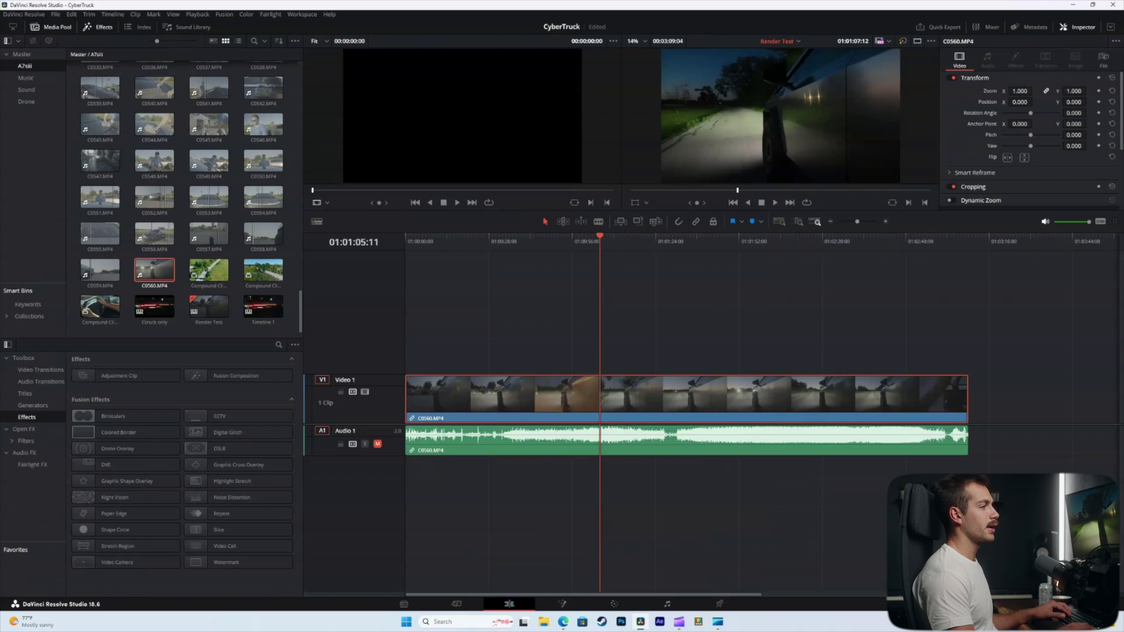
# Play back graded clip C0560, jump to the timeline end, and go to the Deliver page
pyautogui.press('space')
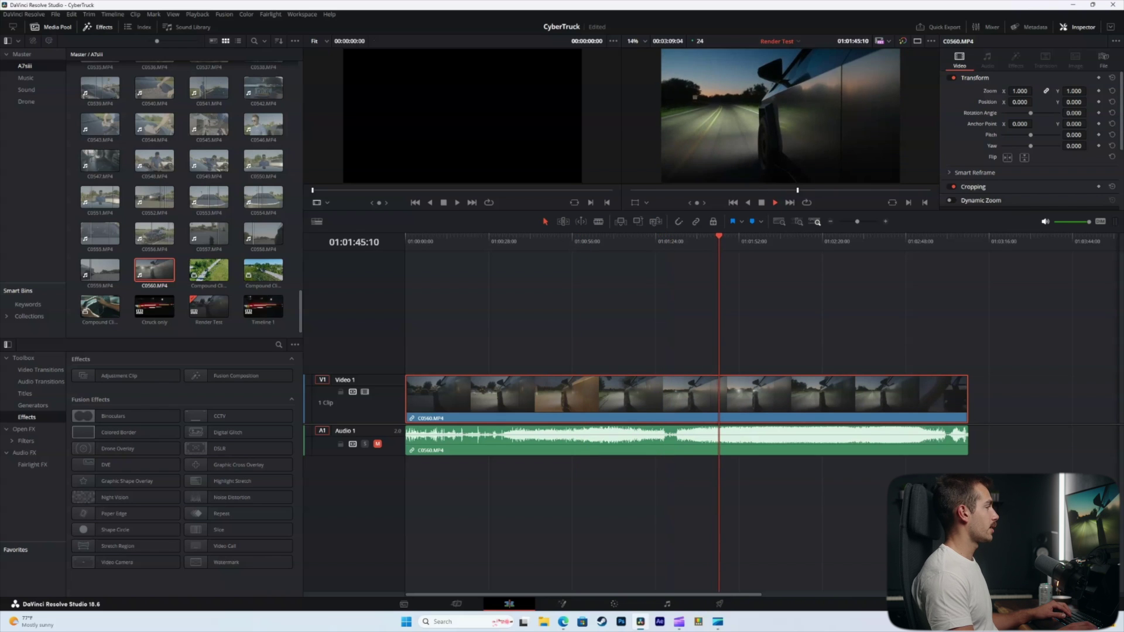
pyautogui.press('space')
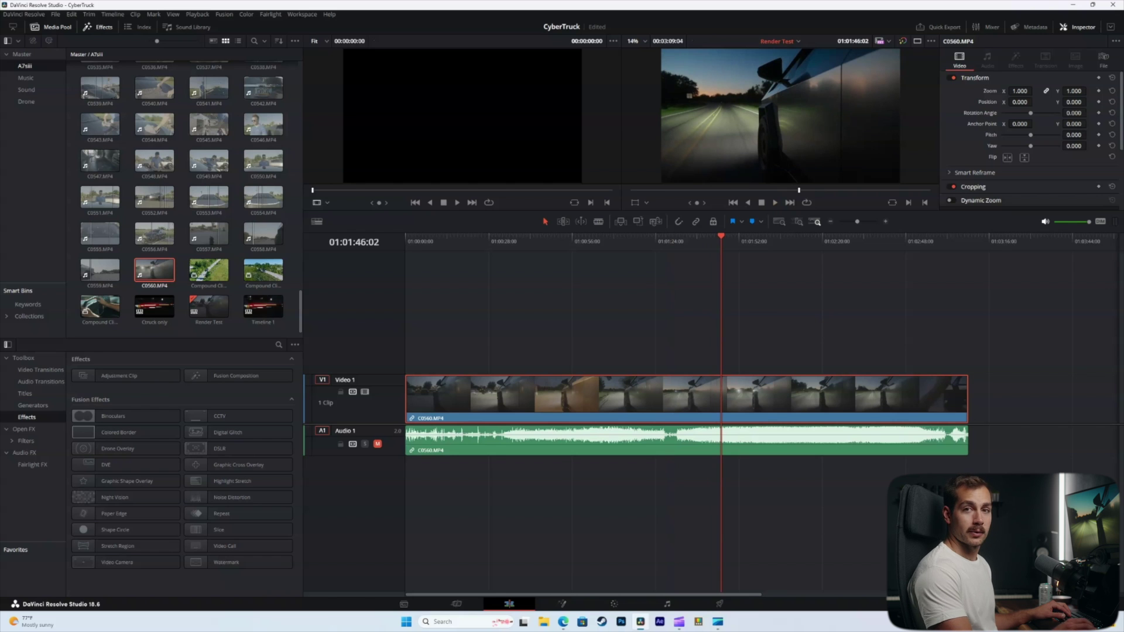
pyautogui.press('space')
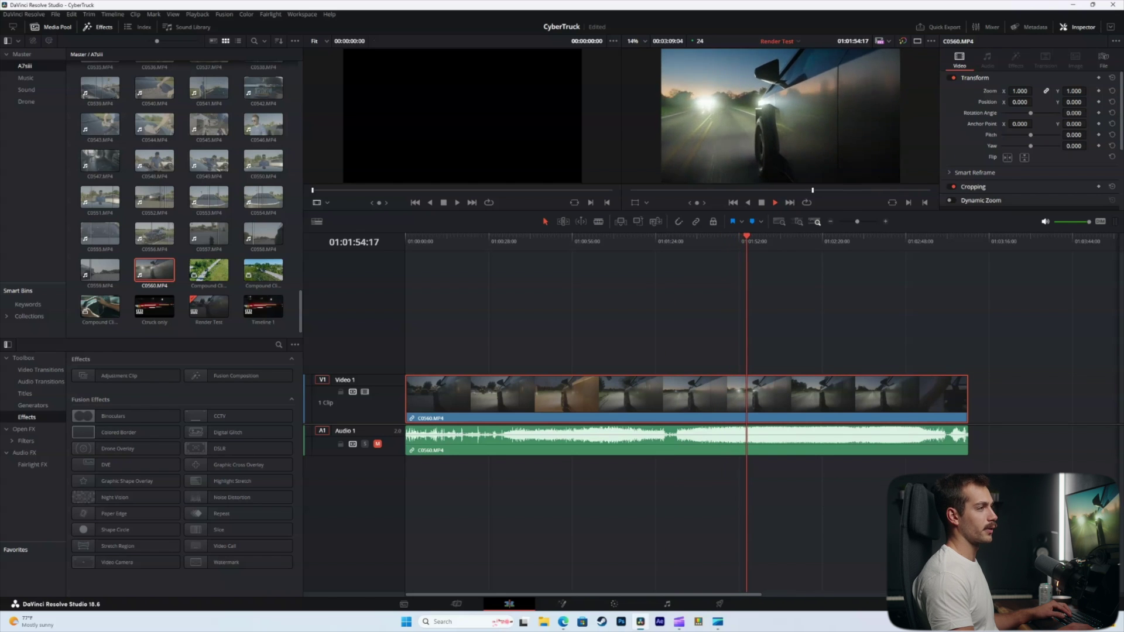
pyautogui.press('End')
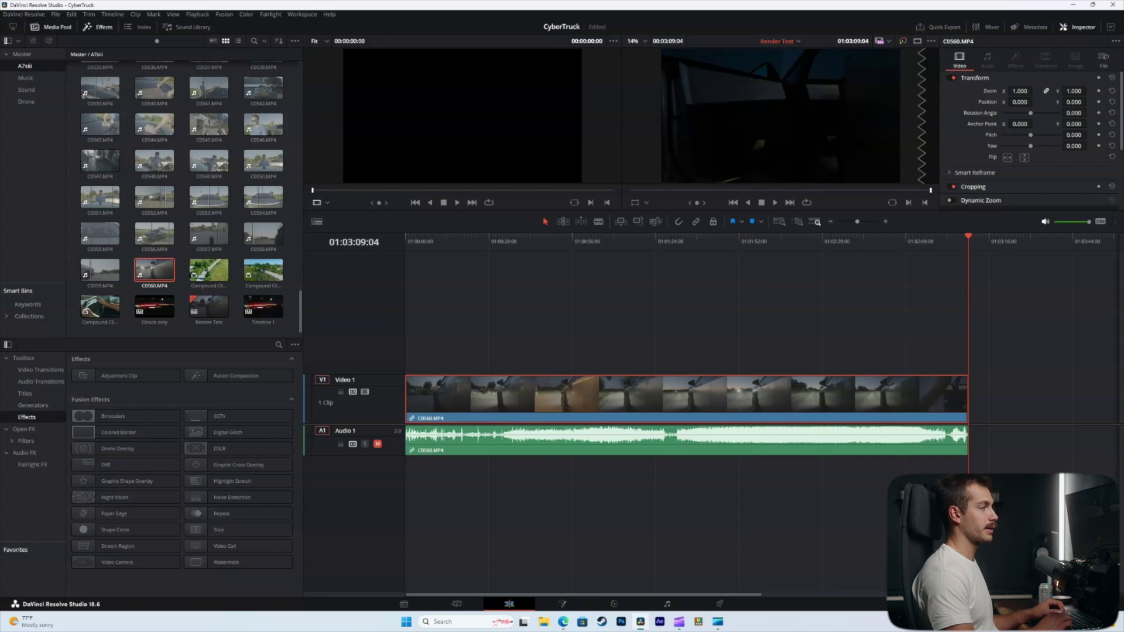
pyautogui.hotkey('shift', '8')
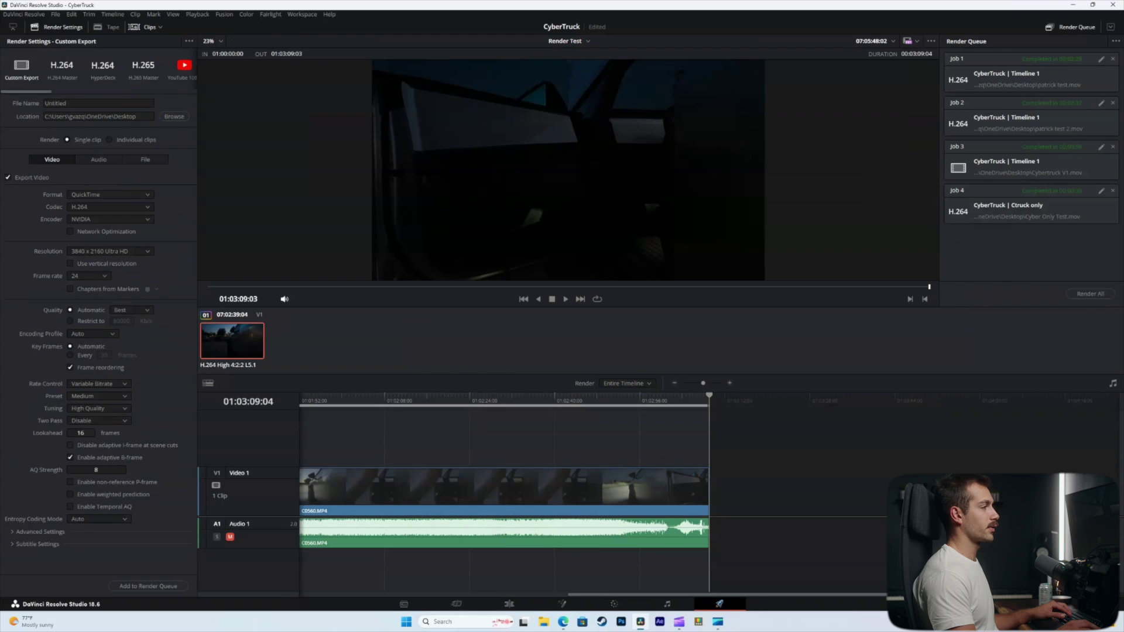
# Apply the H.264 Master preset, name the file 'PC Render Test', and add it to the render queue
pyautogui.click(61, 69)
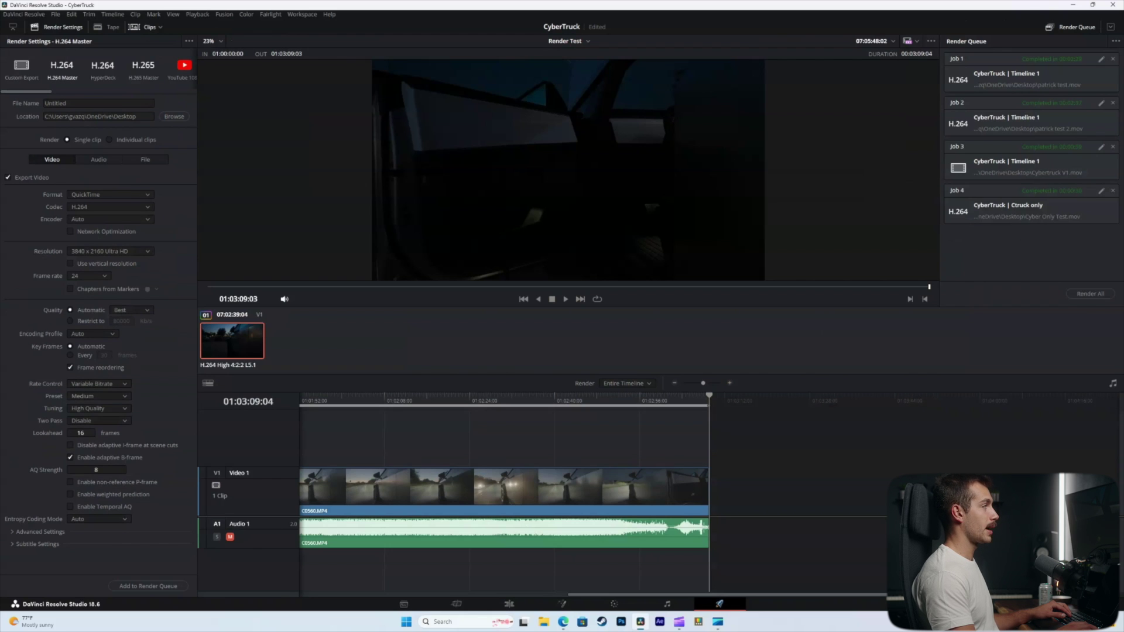
pyautogui.doubleClick(71, 103)
pyautogui.write('PC R')
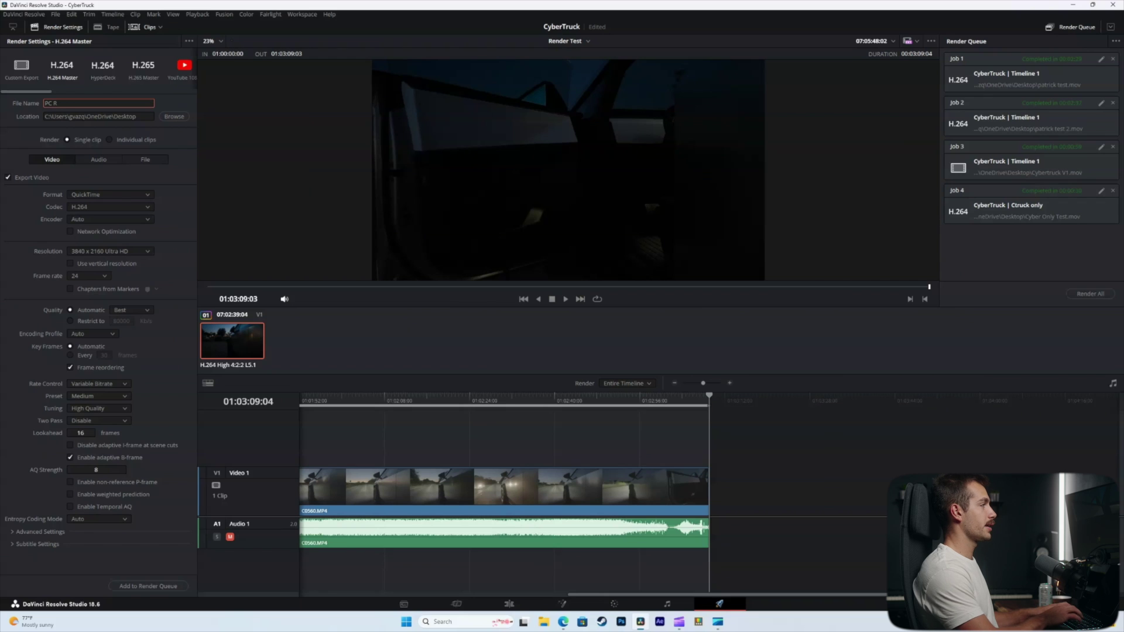
pyautogui.write('ender Test')
pyautogui.press('Return')
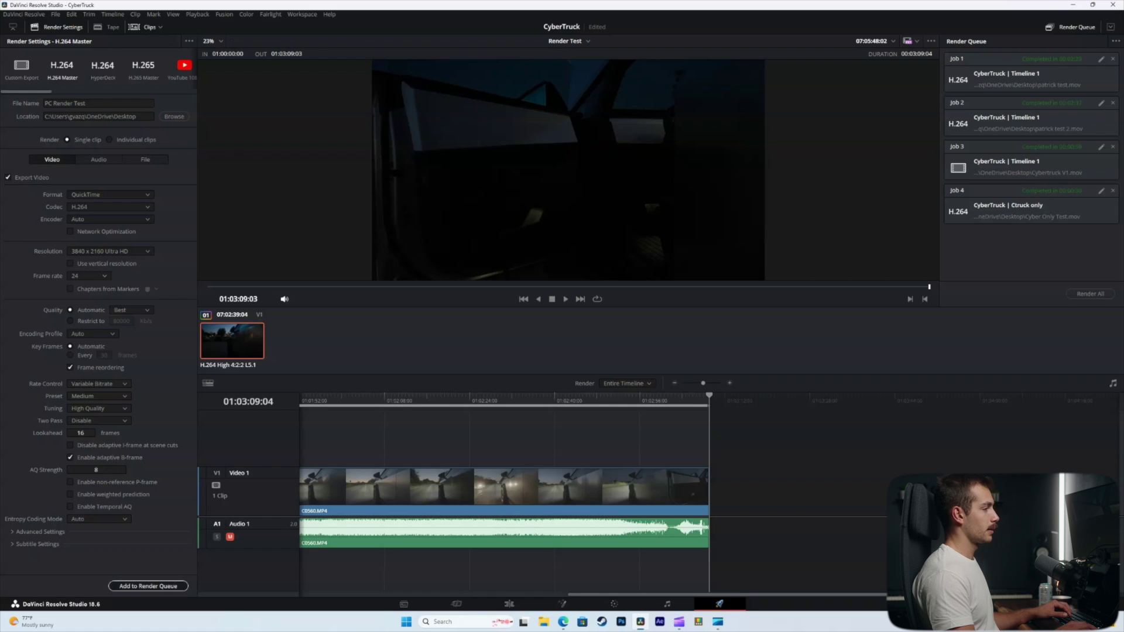
pyautogui.click(148, 586)
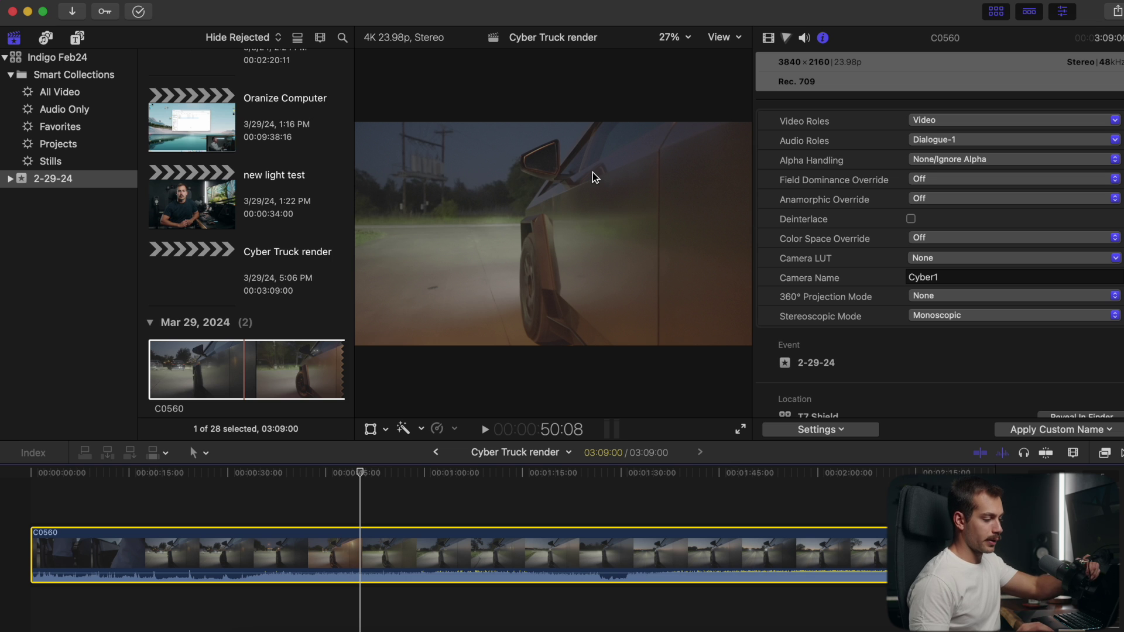
# Set clip C0560's Camera LUT to Neutral A7s3 in the Info inspector
pyautogui.click(923, 259)
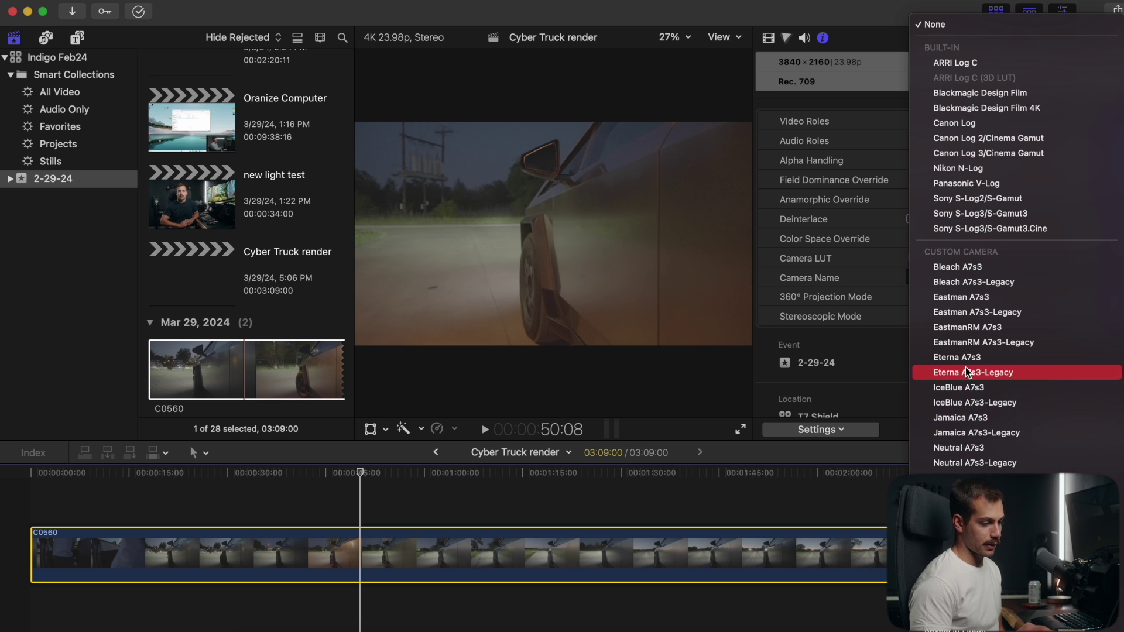
pyautogui.click(978, 447)
pyautogui.press('super+minus')
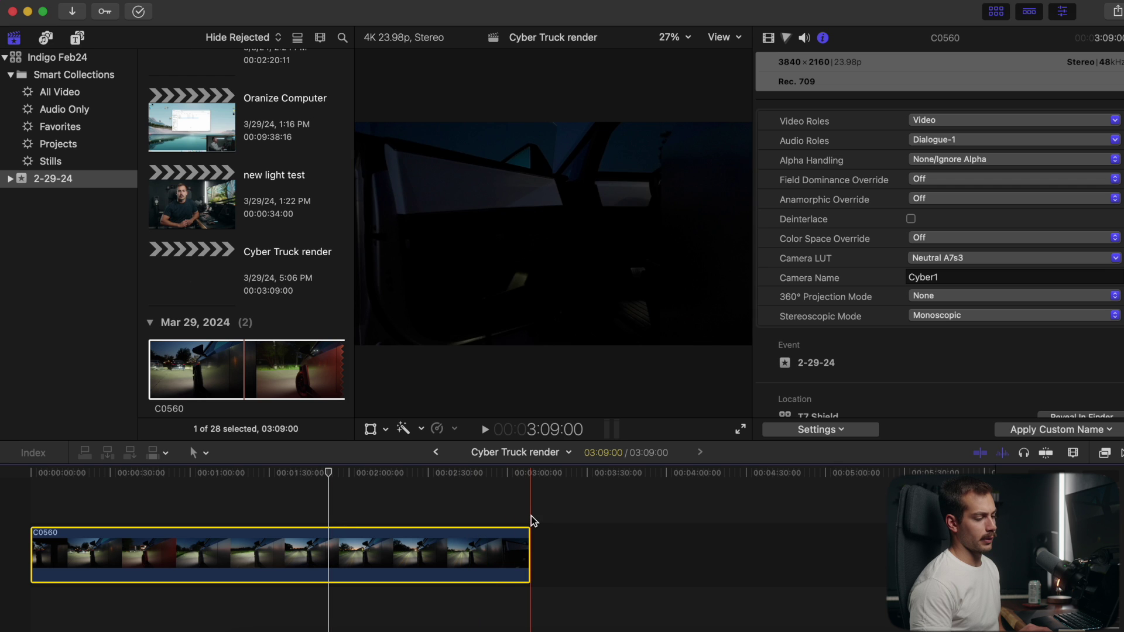
# Move the playhead to the timeline start and choose Share > Export File
pyautogui.hscroll(-2, 532, 521)
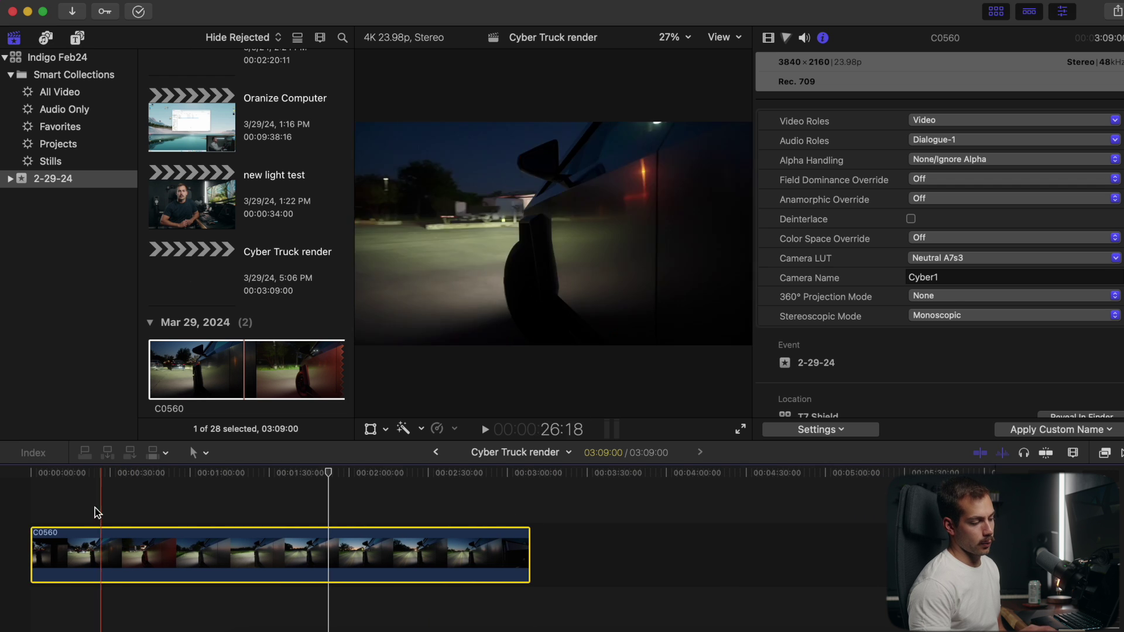
pyautogui.click(3, 509)
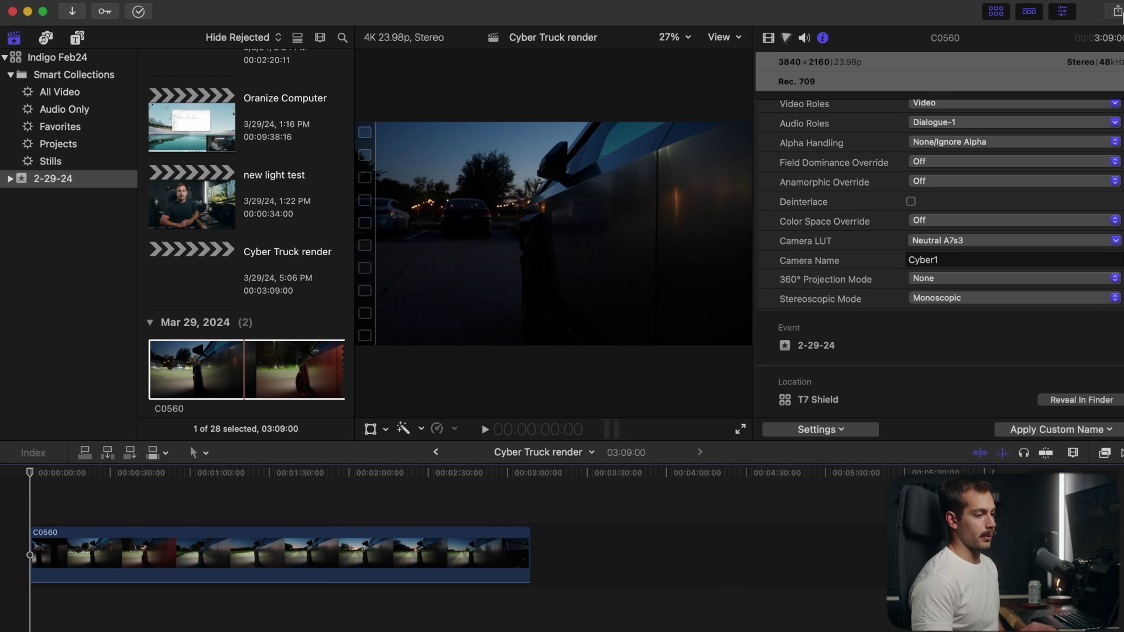
pyautogui.click(1117, 10)
pyautogui.click(1081, 81)
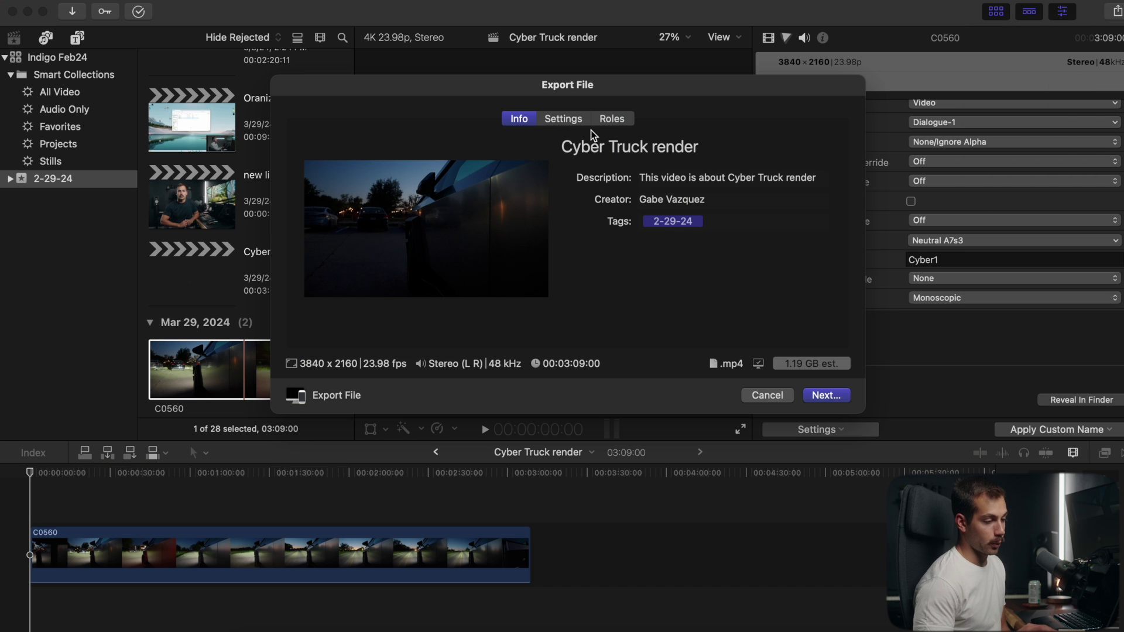
# Export as Video and Audio, named 'Cyber Truck render mac', and save to start the export
pyautogui.click(562, 120)
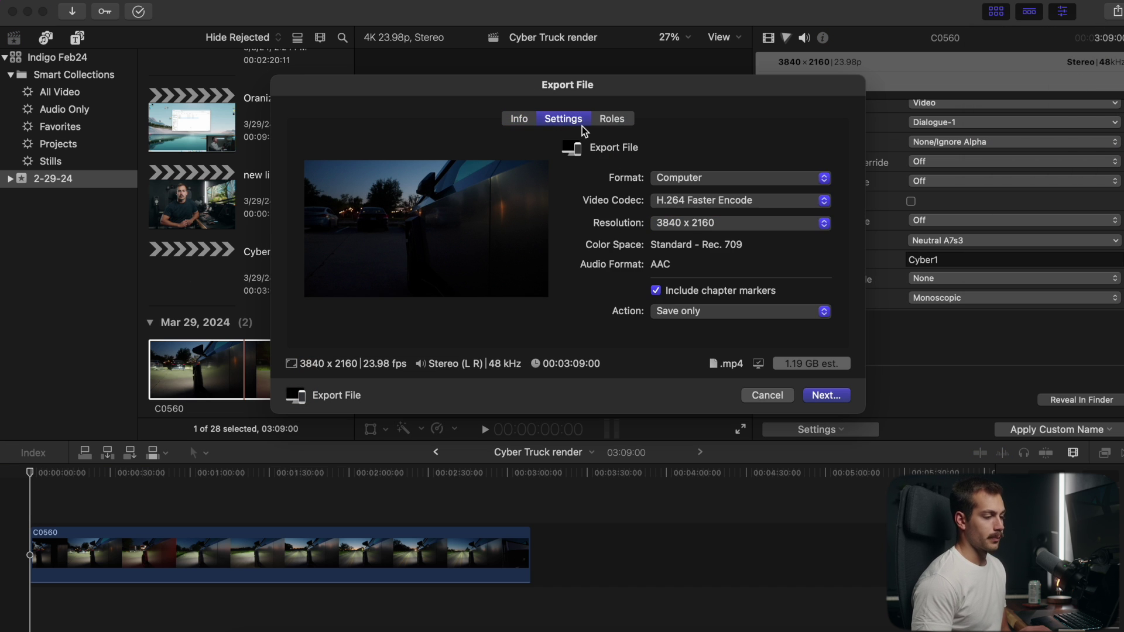
pyautogui.click(680, 181)
pyautogui.click(703, 89)
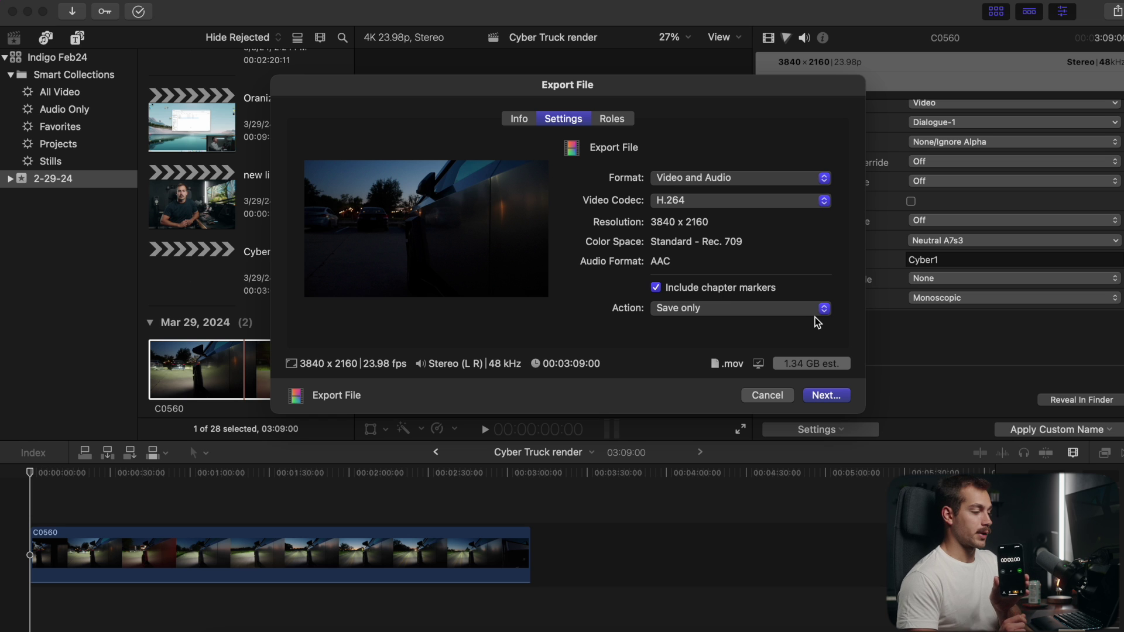
pyautogui.click(826, 396)
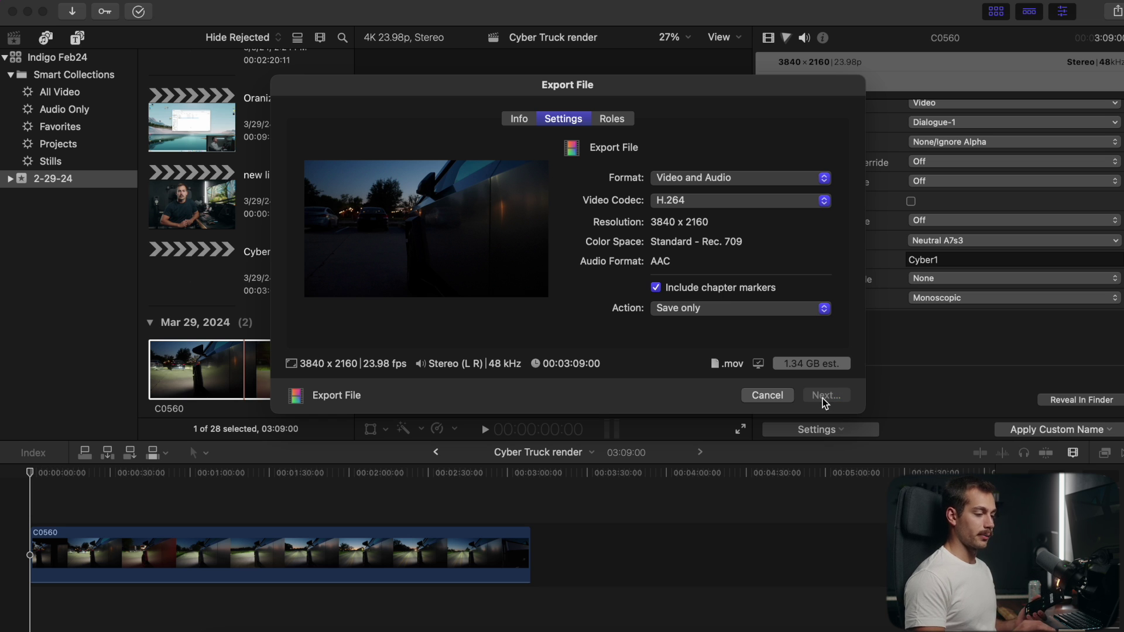
pyautogui.click(633, 112)
pyautogui.write('mac')
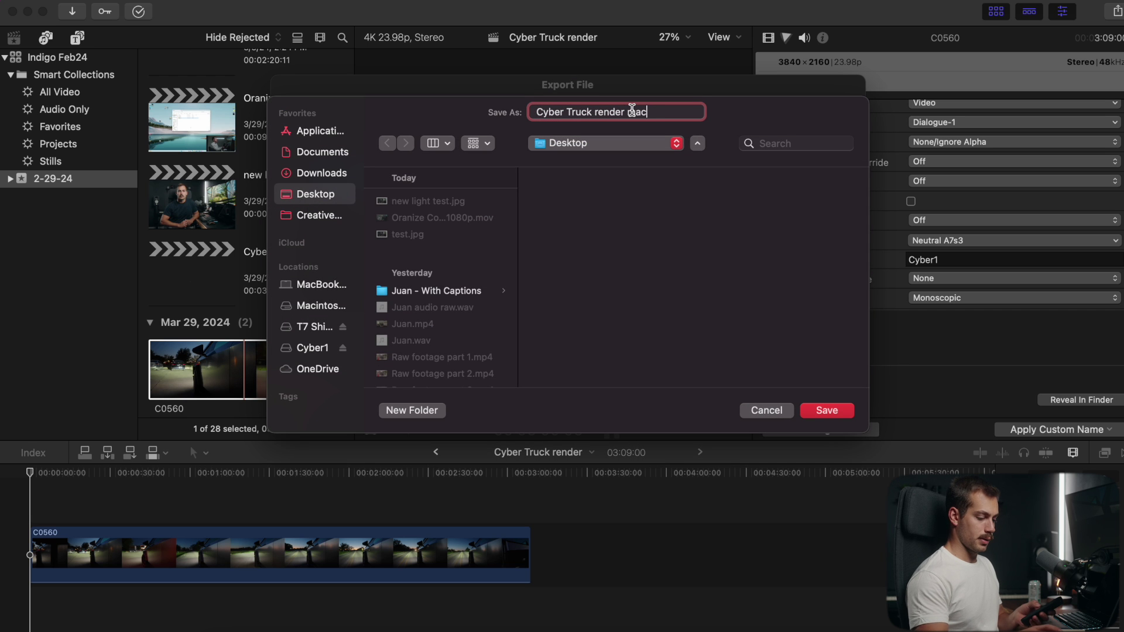
pyautogui.press('Return')
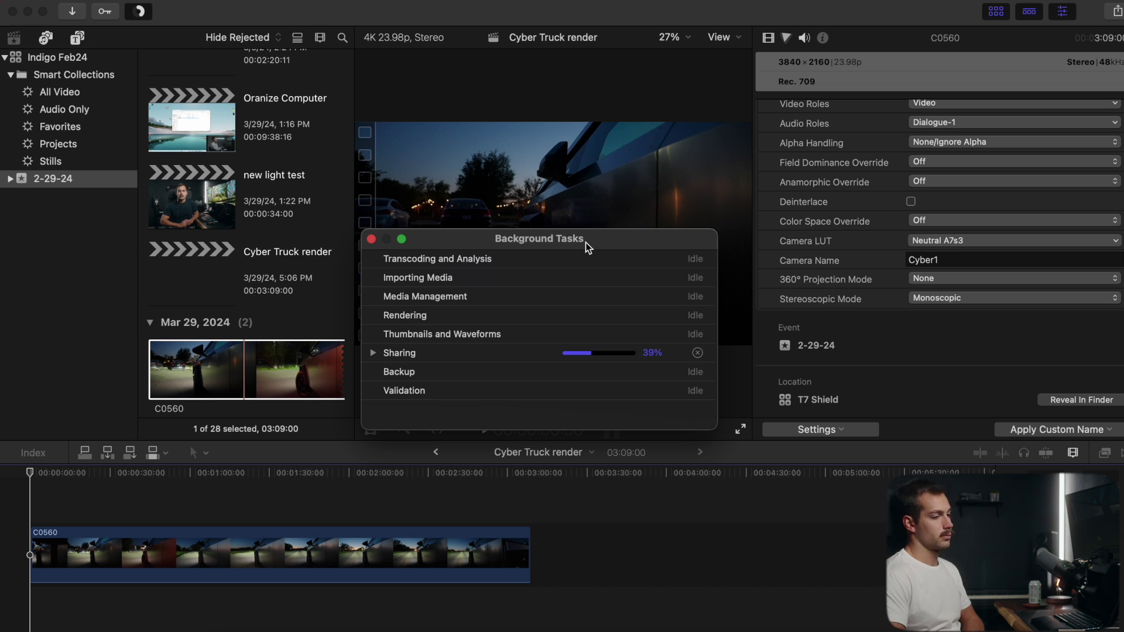